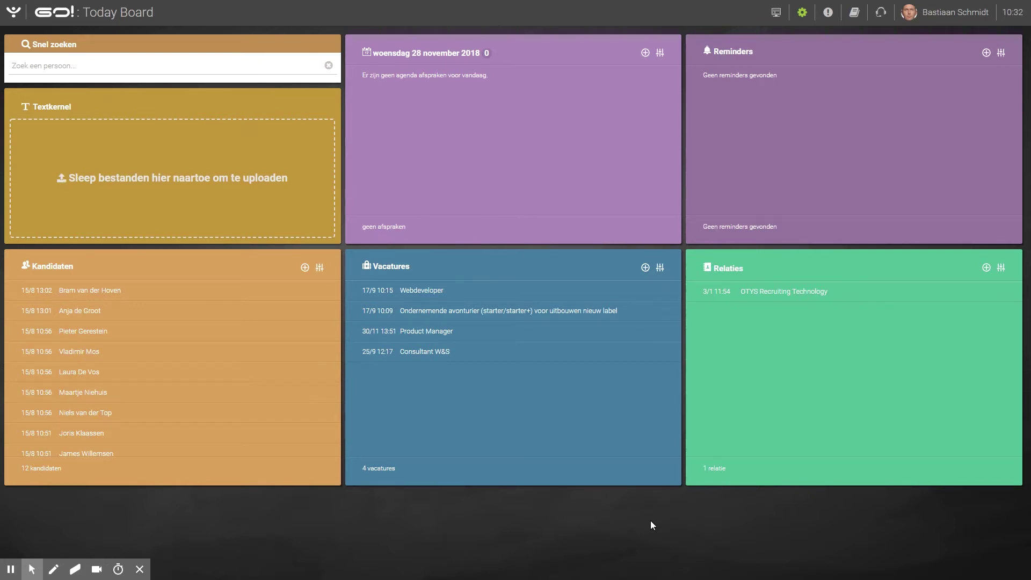
- Open the user settings of the Kandidaten module and filter them on "dubbel" to check the Ontdubbelaar setting
click(13, 18)
click(164, 94)
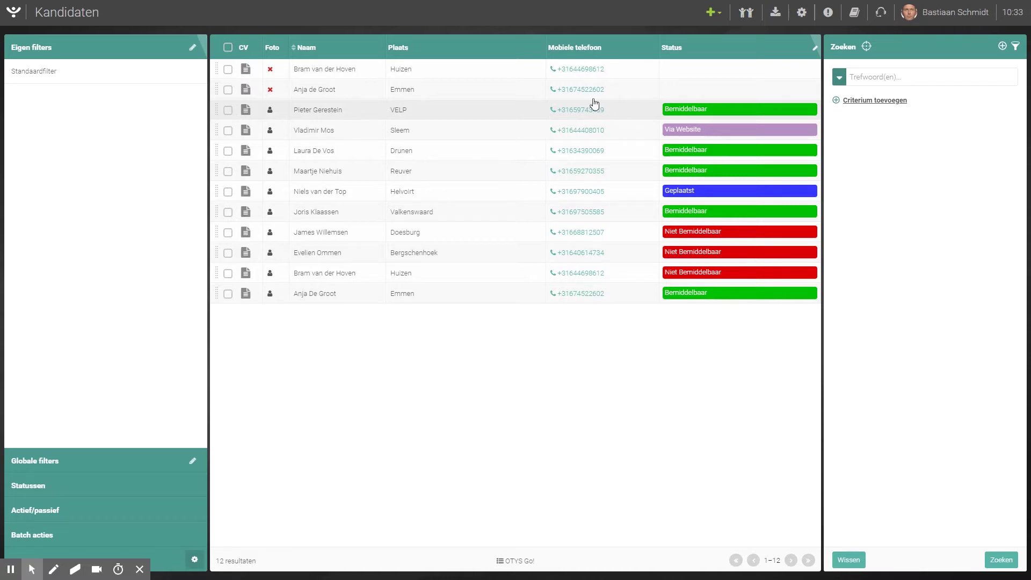
click(802, 14)
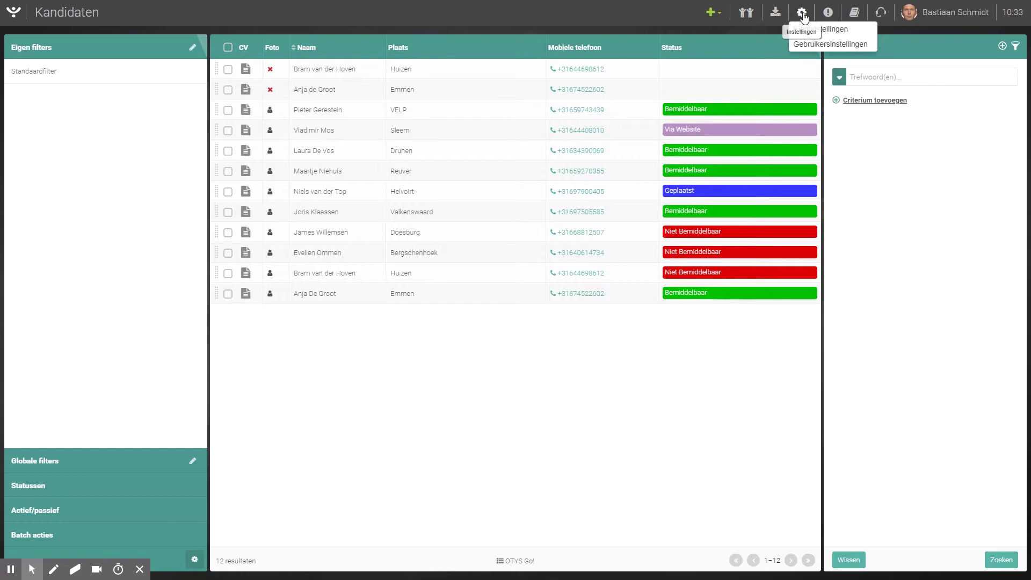
click(855, 45)
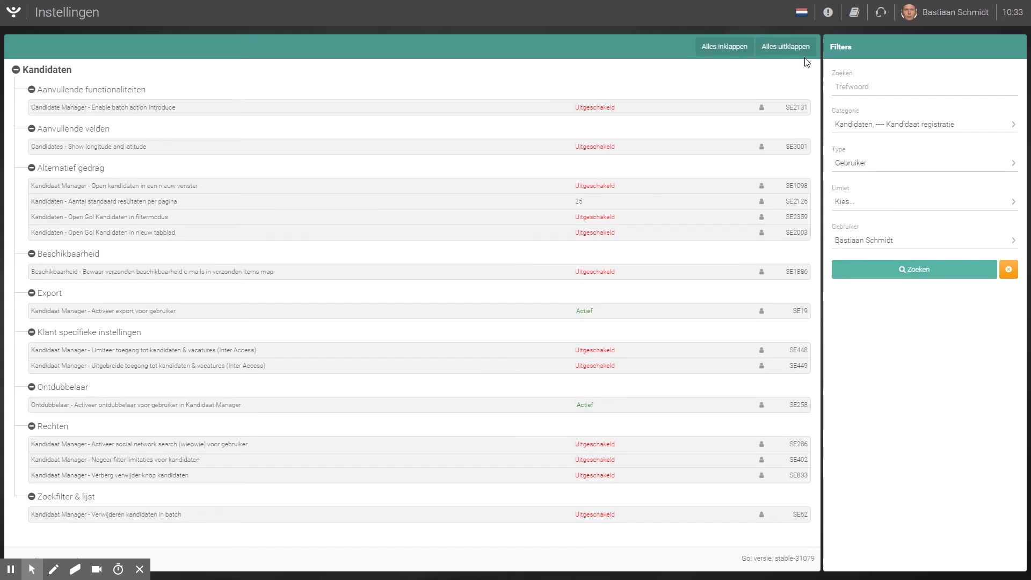
click(884, 83)
text(dubbel)
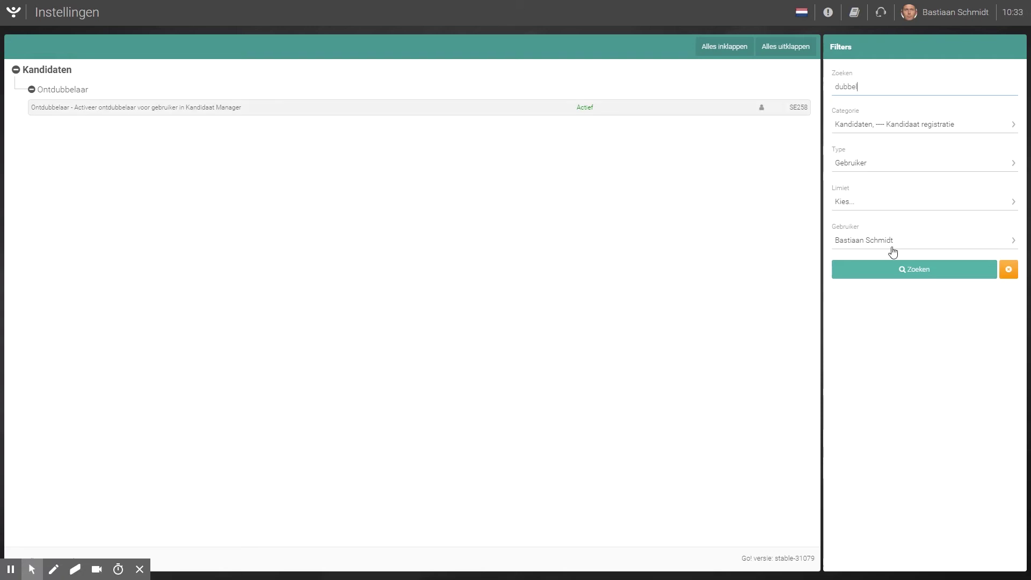
- Return to the Kandidaten module, open the duplicate candidates overview and select the first duplicate pair for comparison
click(9, 16)
click(164, 95)
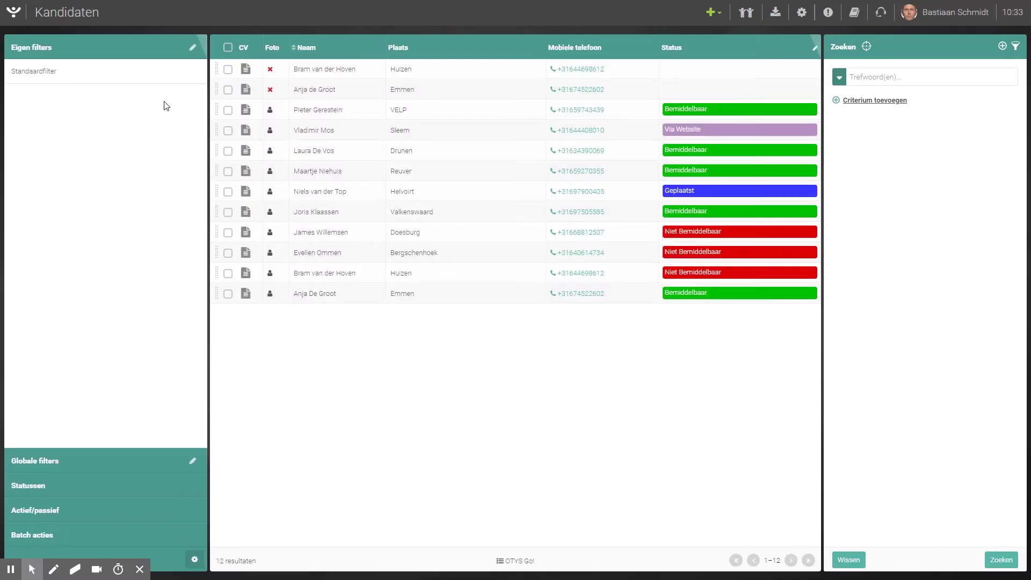
click(748, 12)
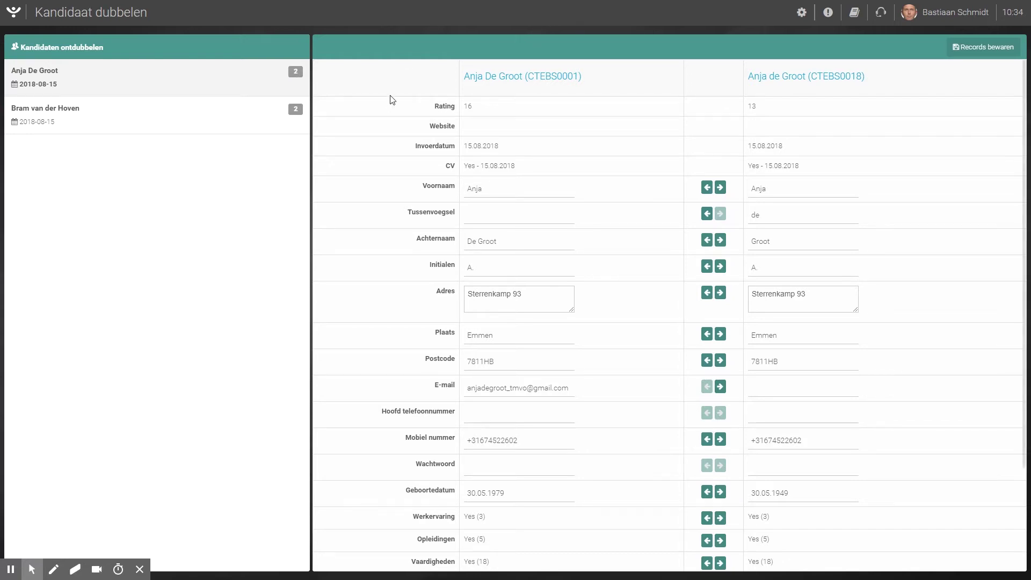
click(204, 83)
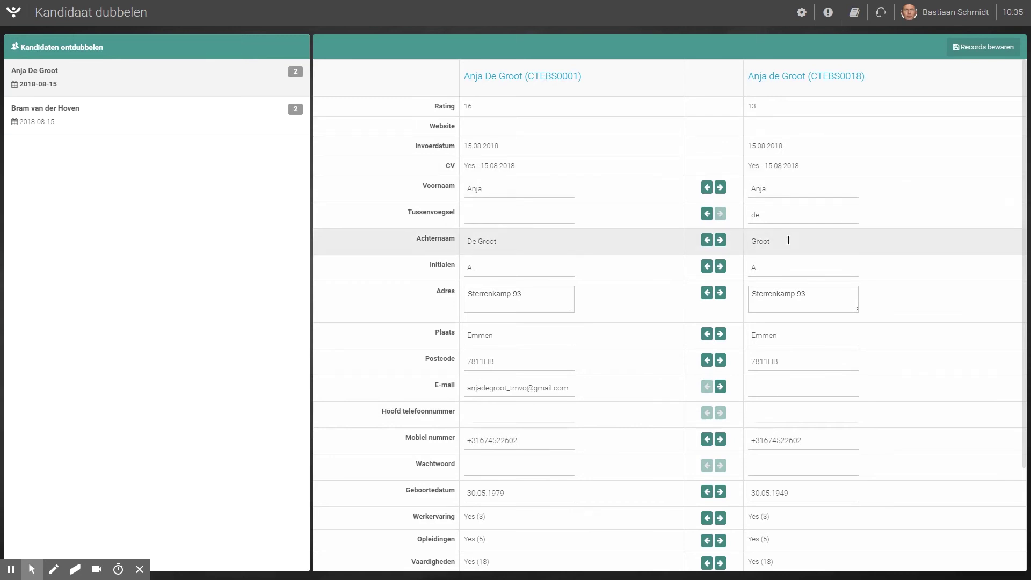
- Copy the Tussenvoegsel and Achternaam from the second record to the first, review the remaining fields and save both records
click(706, 213)
click(706, 240)
scroll(635, 284, down, 1)
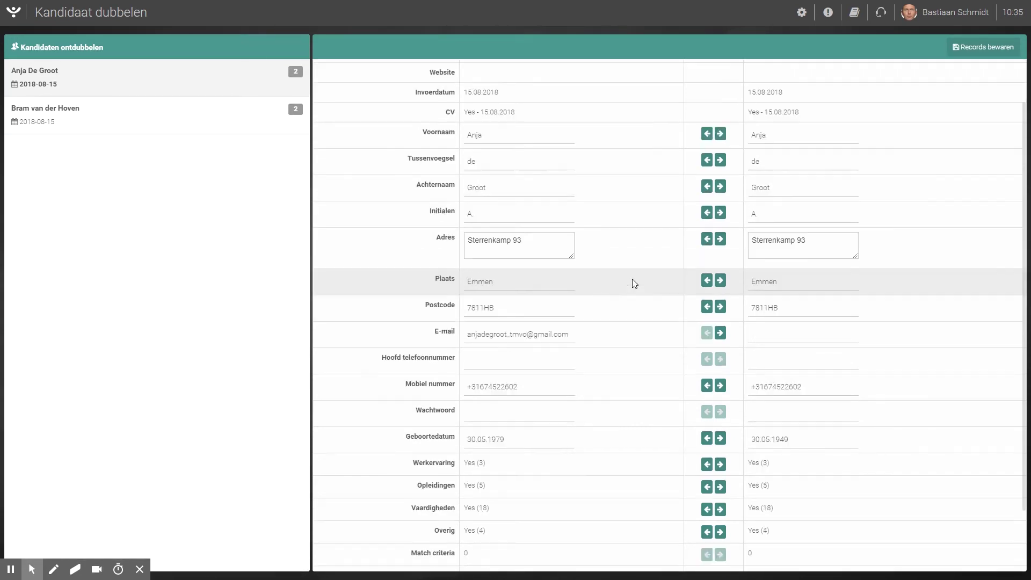
scroll(634, 280, down, 2)
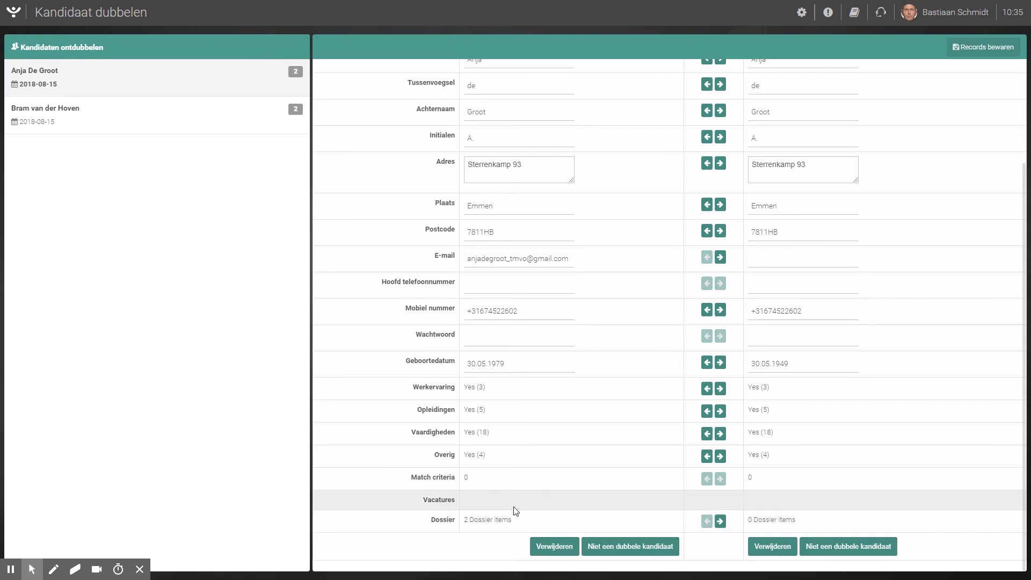
scroll(517, 511, up, 3)
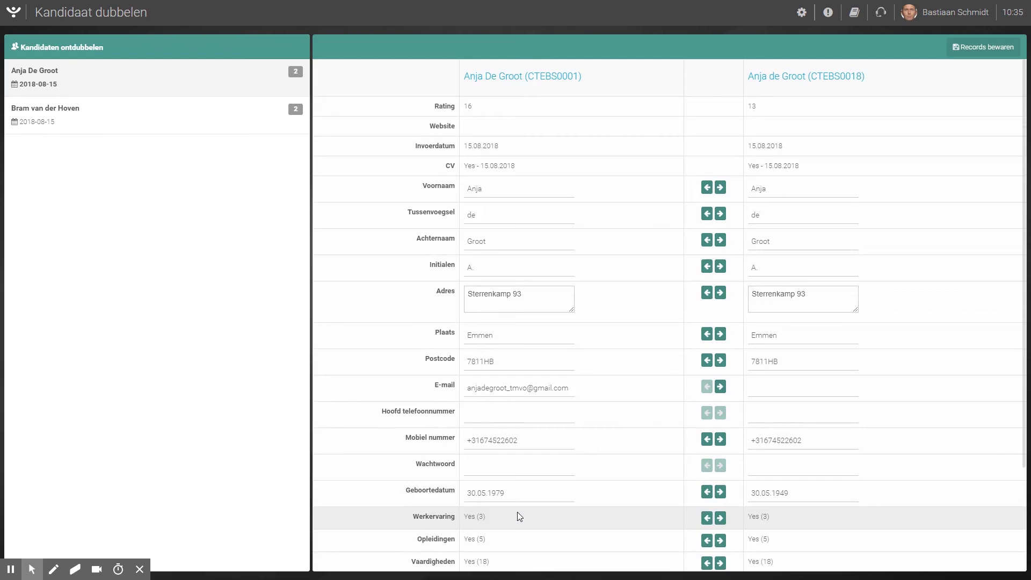
click(968, 46)
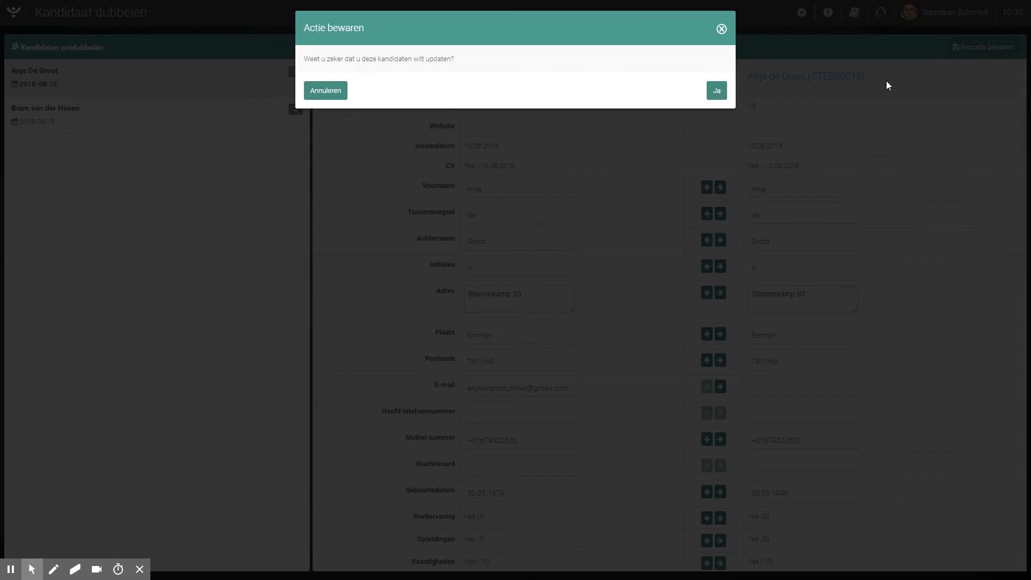
click(716, 90)
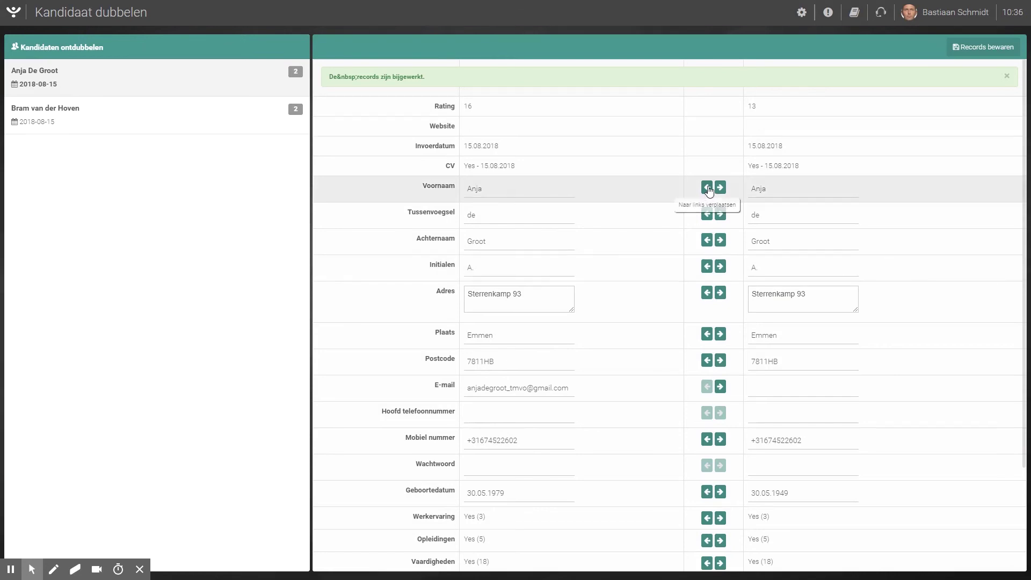
- Delete the second record of the updated pair and select the remaining duplicate pair for comparison
scroll(711, 189, down, 3)
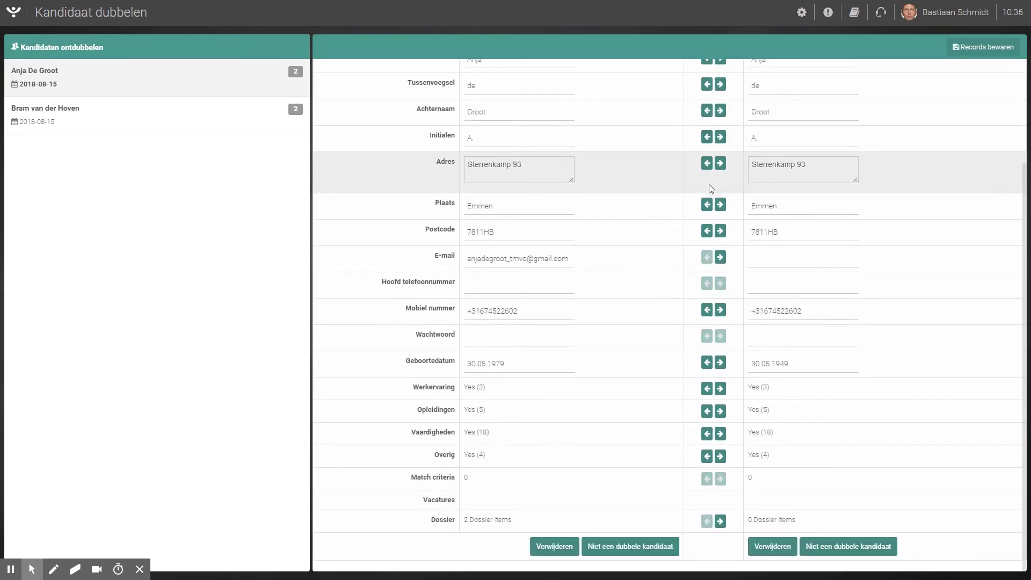
click(772, 546)
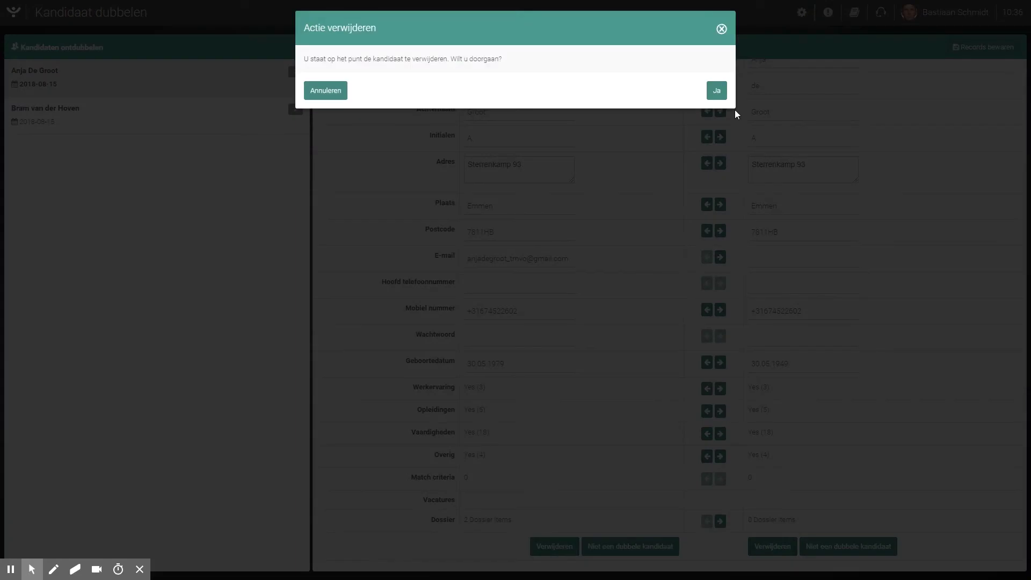
click(716, 87)
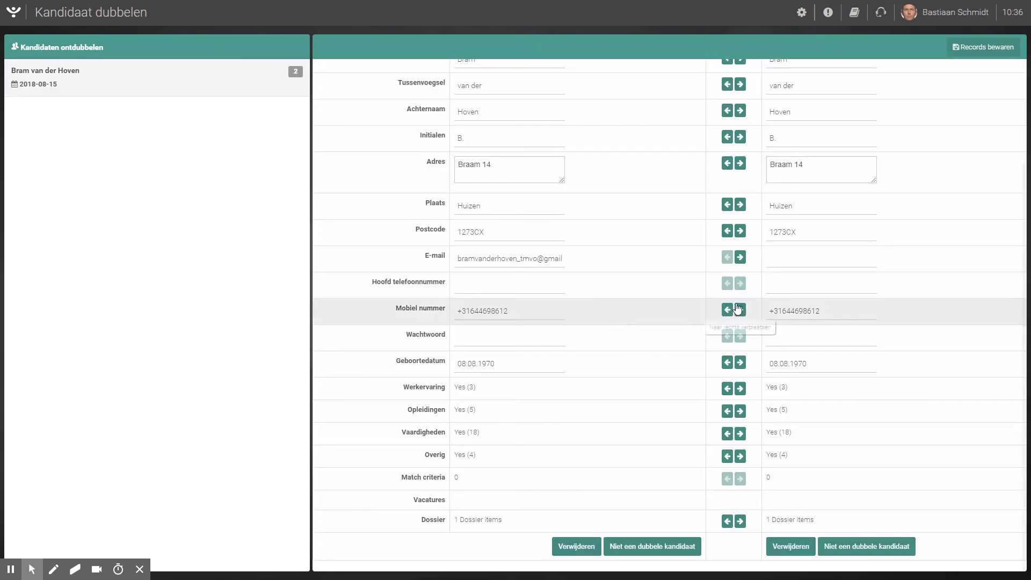
click(251, 78)
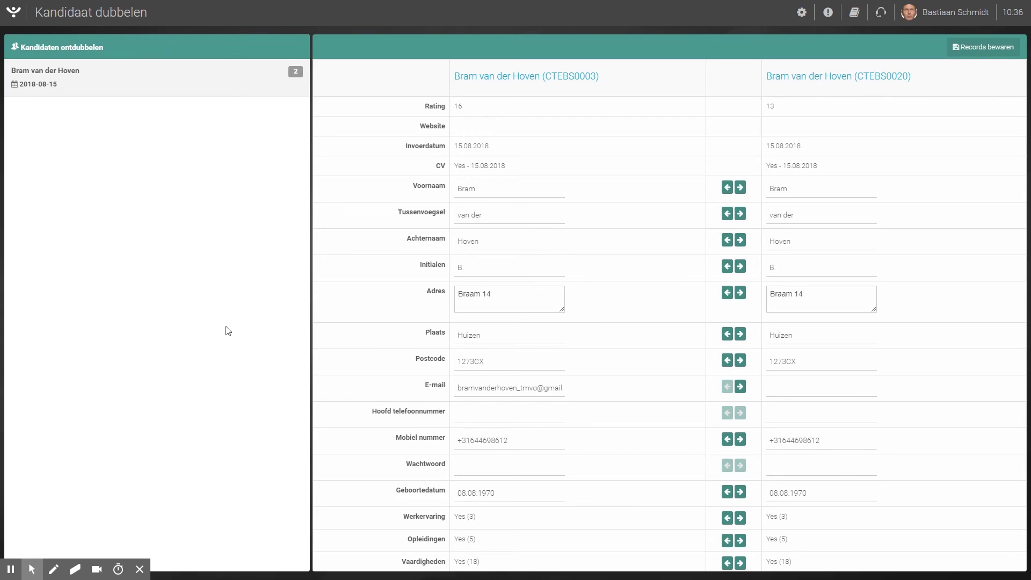
- In the Kandidaten list, add the Dubbel field to the OTYS Go! view between Foto and Naam, and save the view
click(13, 19)
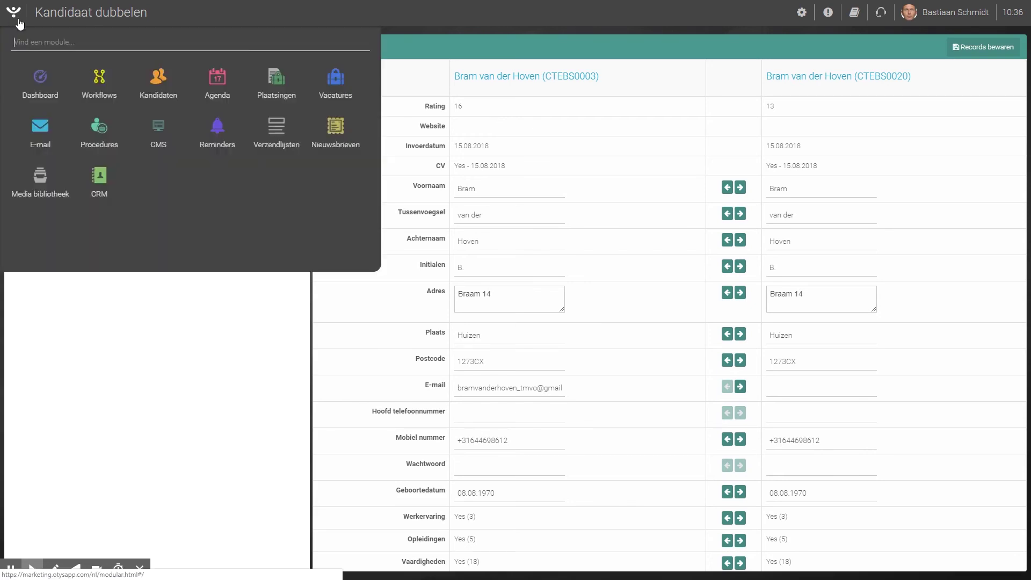
click(164, 87)
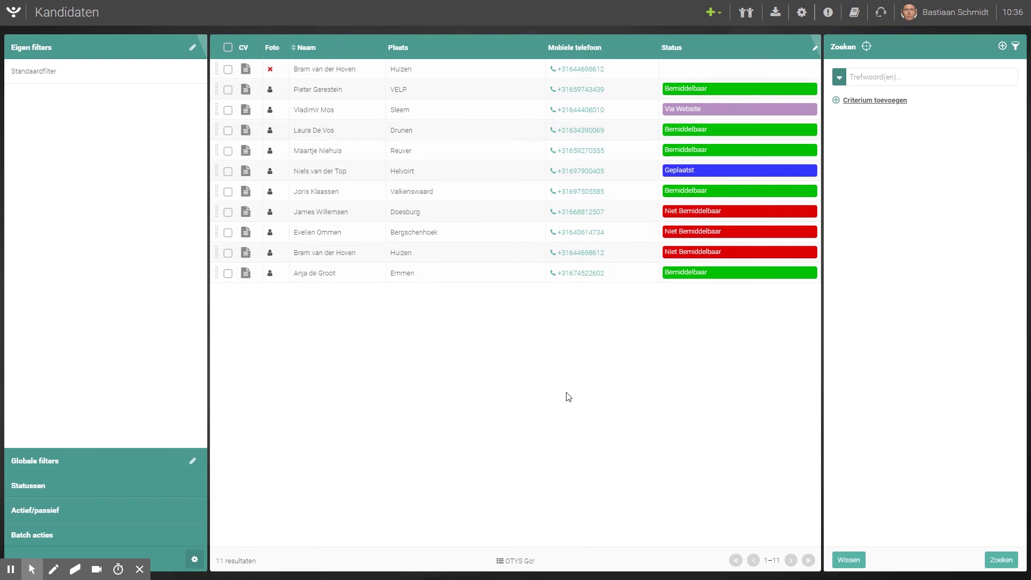
click(518, 564)
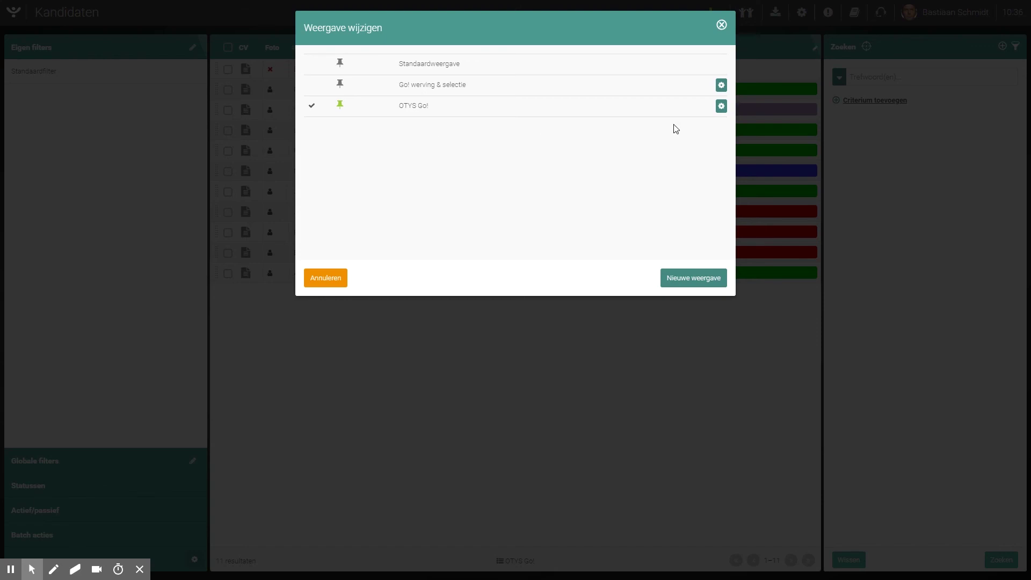
click(722, 108)
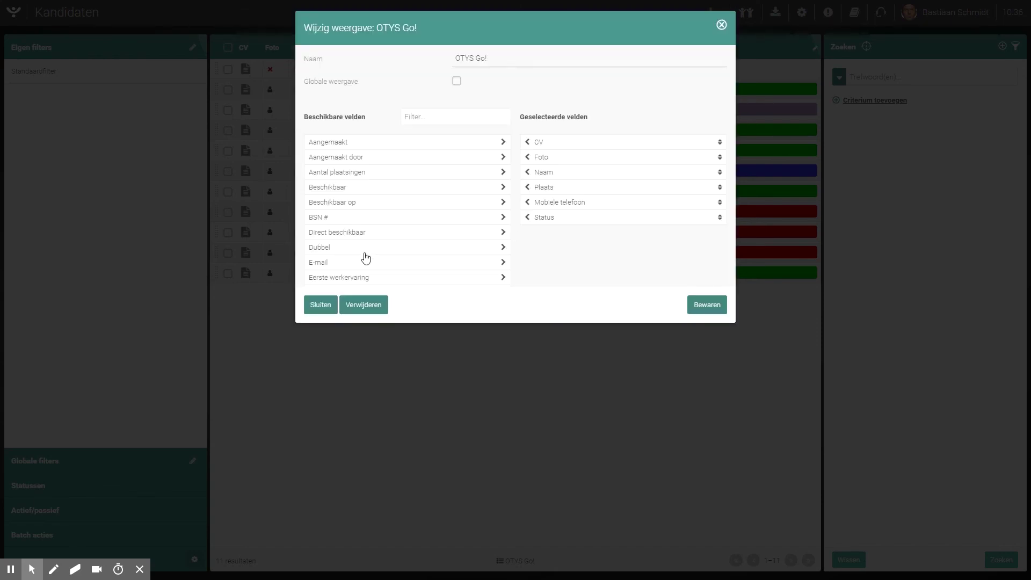
click(325, 249)
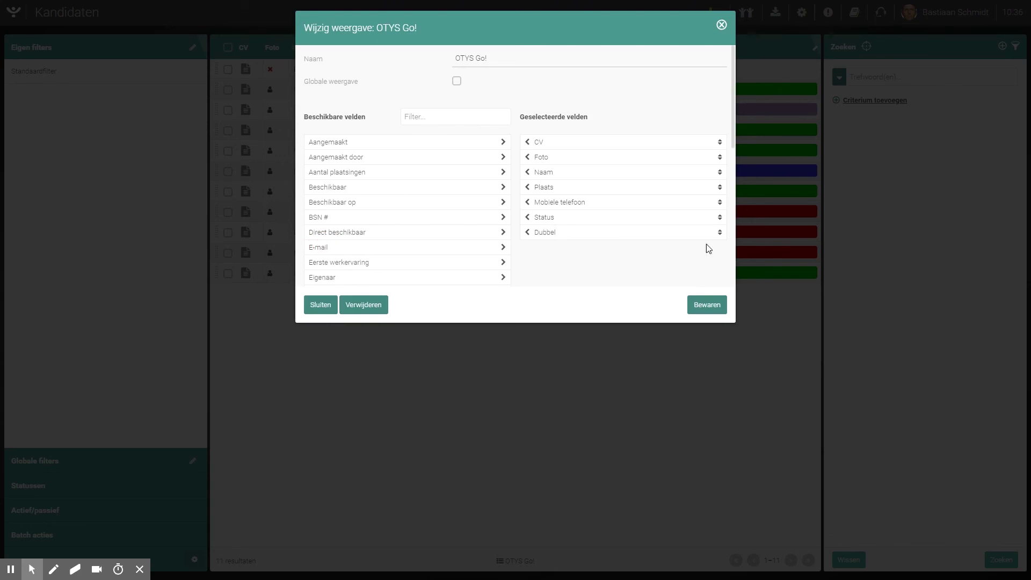
drag(720, 231, 720, 170)
click(706, 305)
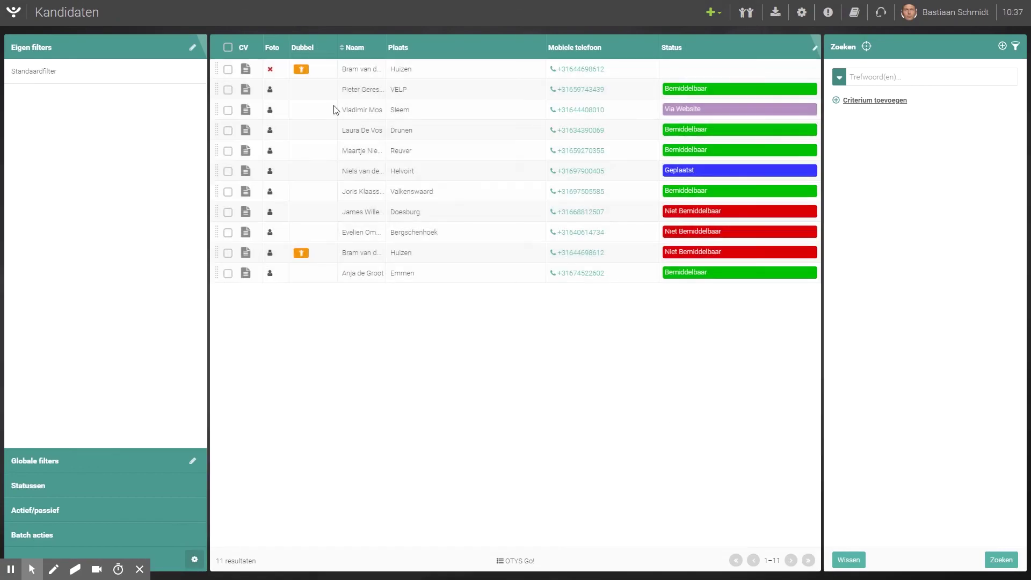
- Narrow the Dubbel column and widen the Naam column so the full candidate names fit
drag(337, 49, 315, 49)
drag(388, 49, 452, 51)
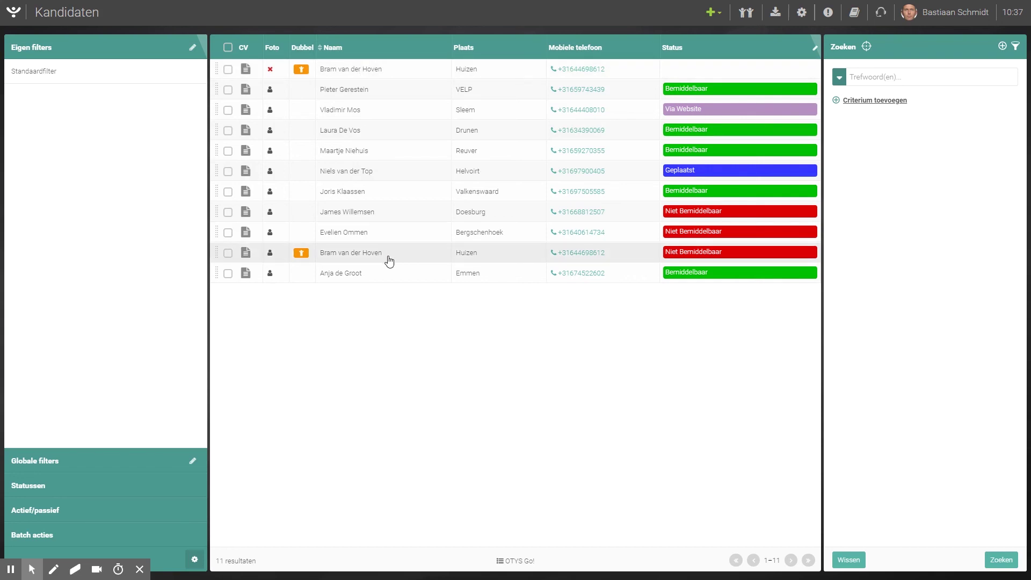
- Open the duplicate comparison from the Dubbel marker of the lower flagged candidate, the one with status Niet Bemiddelbaar
click(302, 254)
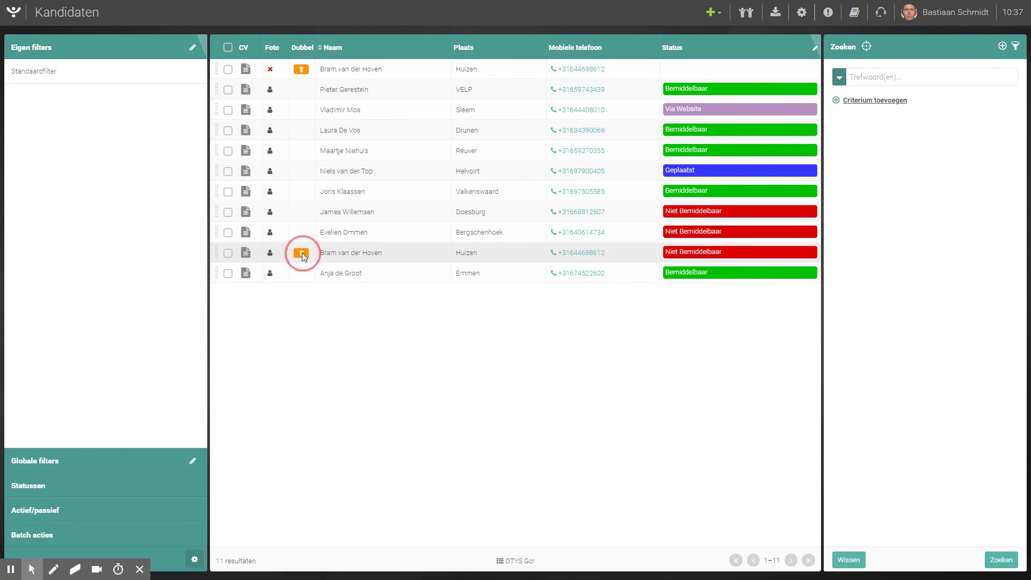